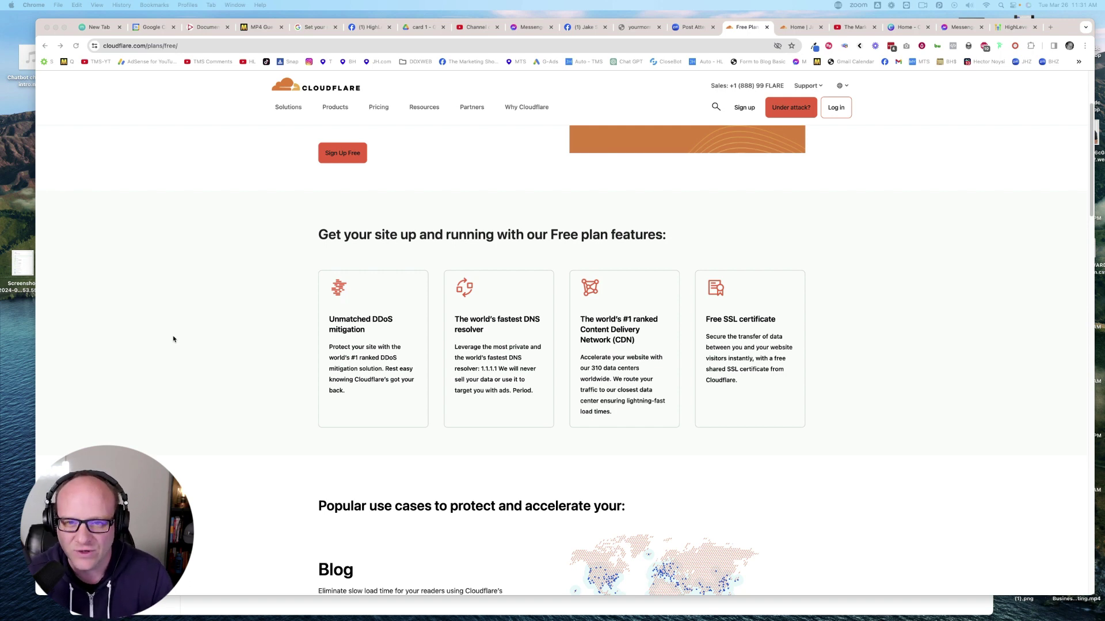
Step: Return to the Cloudflare account Home listing four websites, briefly showing then closing the account switcher
click(801, 28)
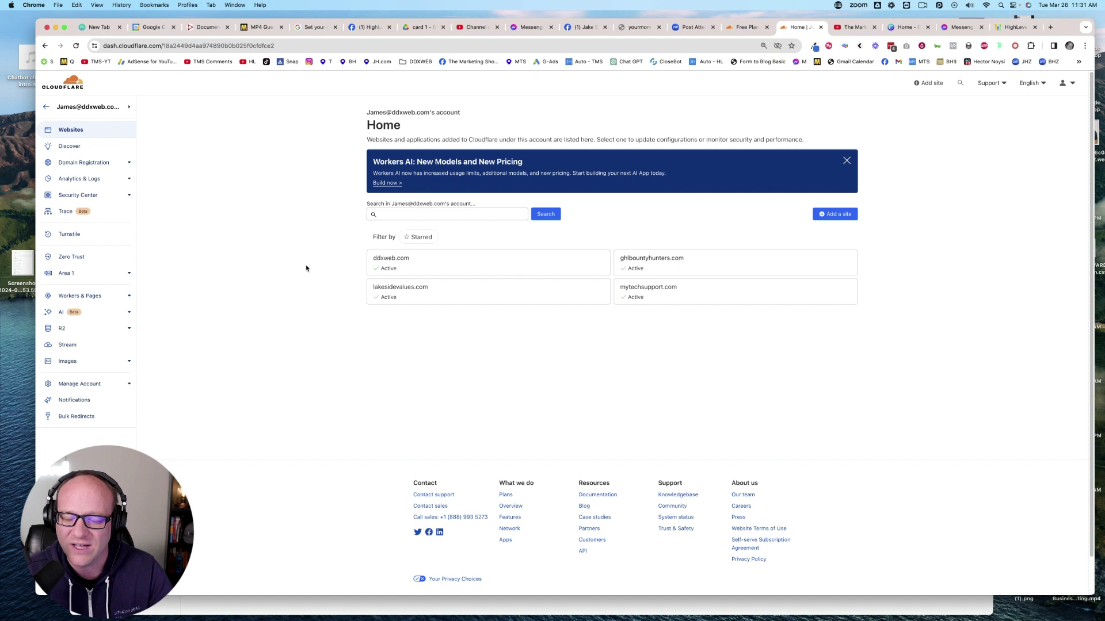
click(126, 110)
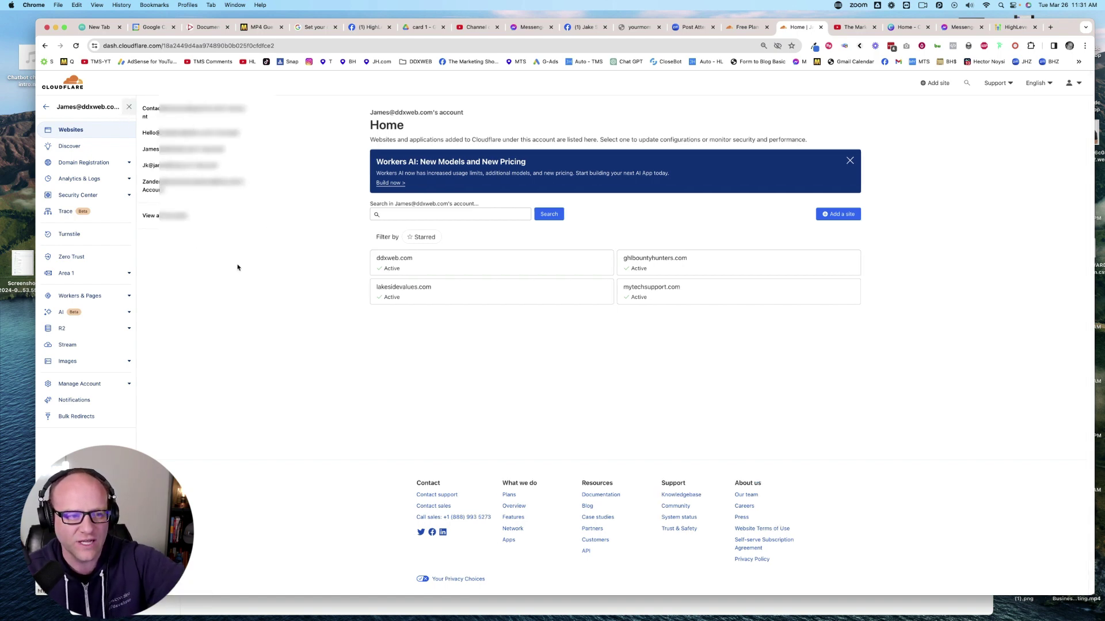
click(292, 299)
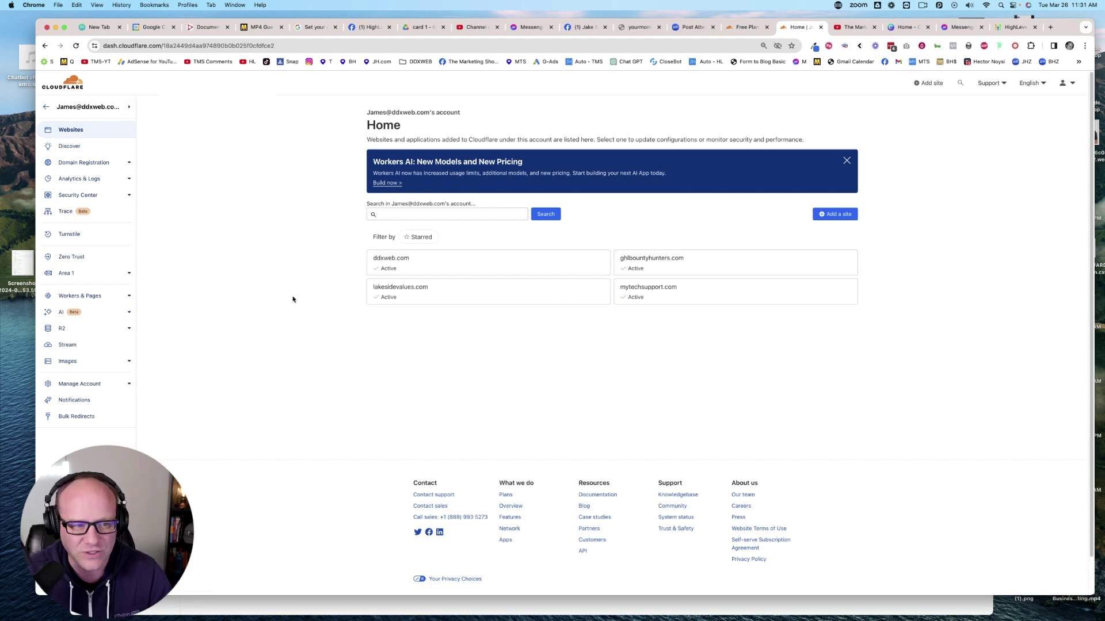
Step: Search Cloudflare's Register Domains for ghlbountyhunters.net, showing it available at $11.84/year with alternatives
click(124, 165)
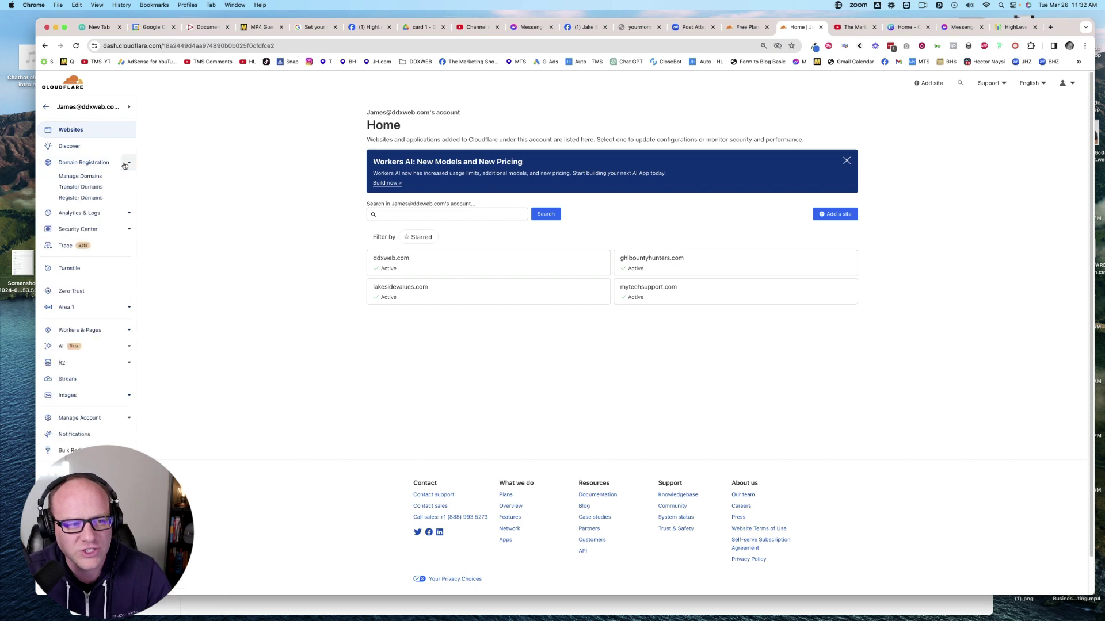
click(80, 198)
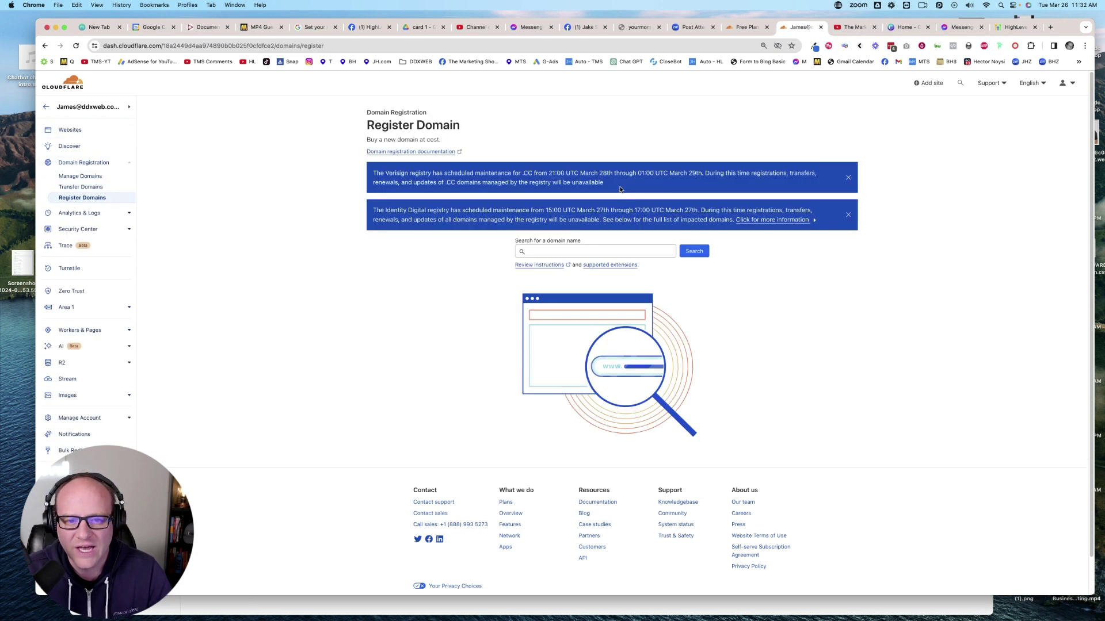
click(570, 251)
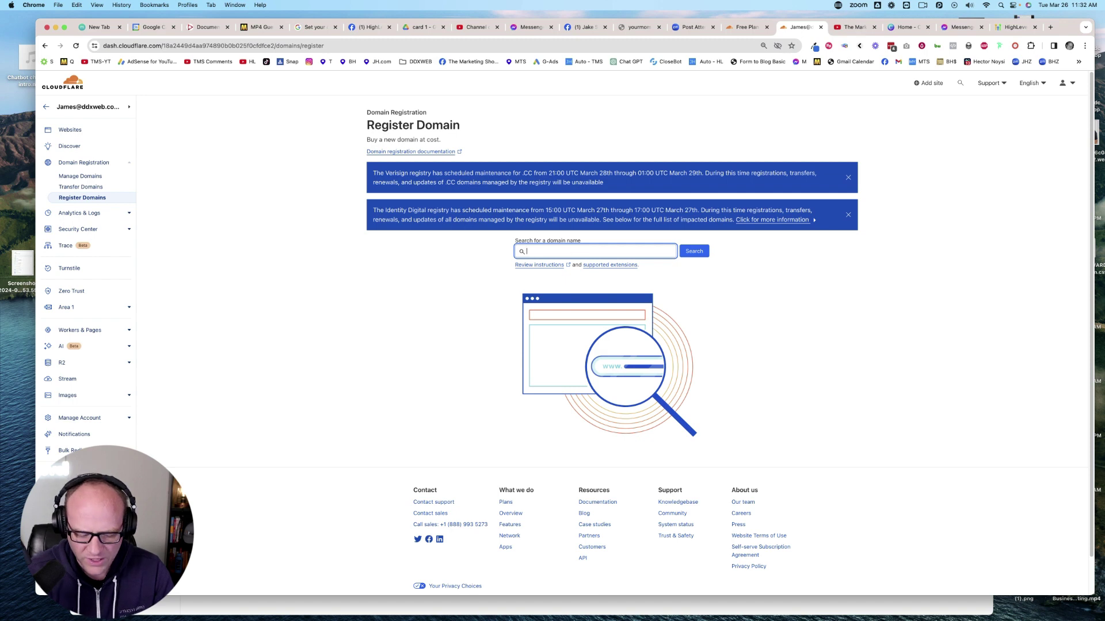
text(ghl butny h)
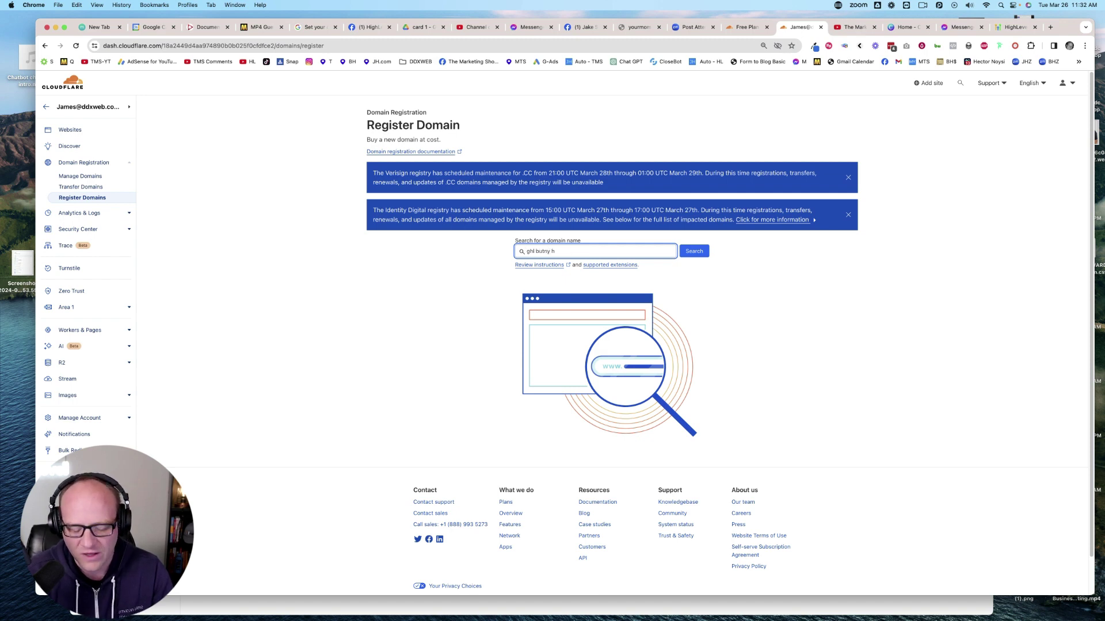
key(BackSpace)
key(BackSpace)
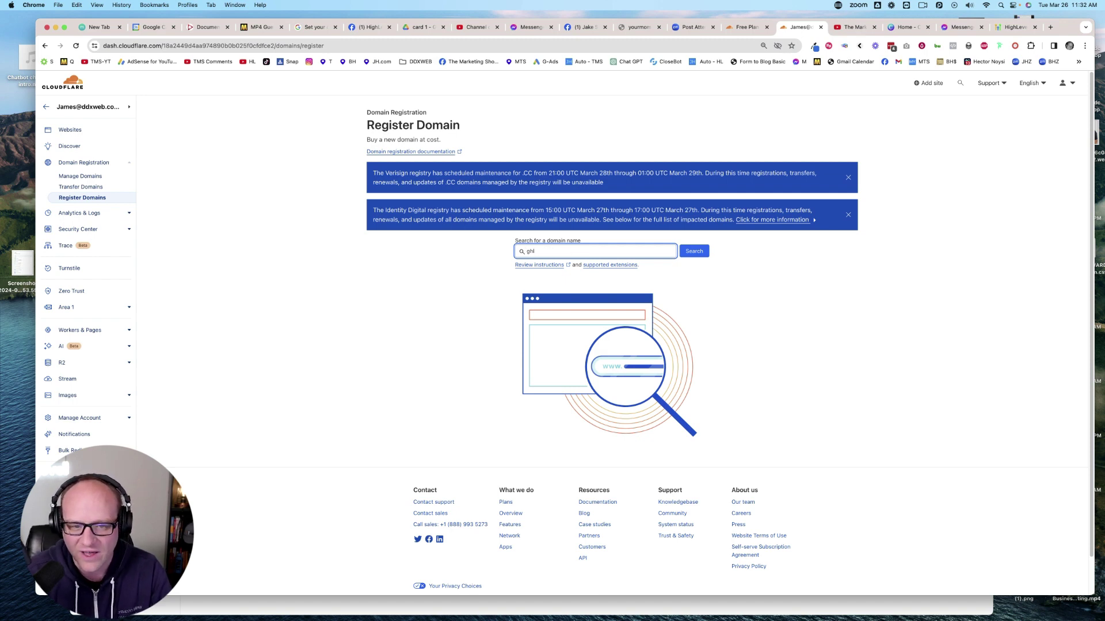
text(bountyh)
text(uter)
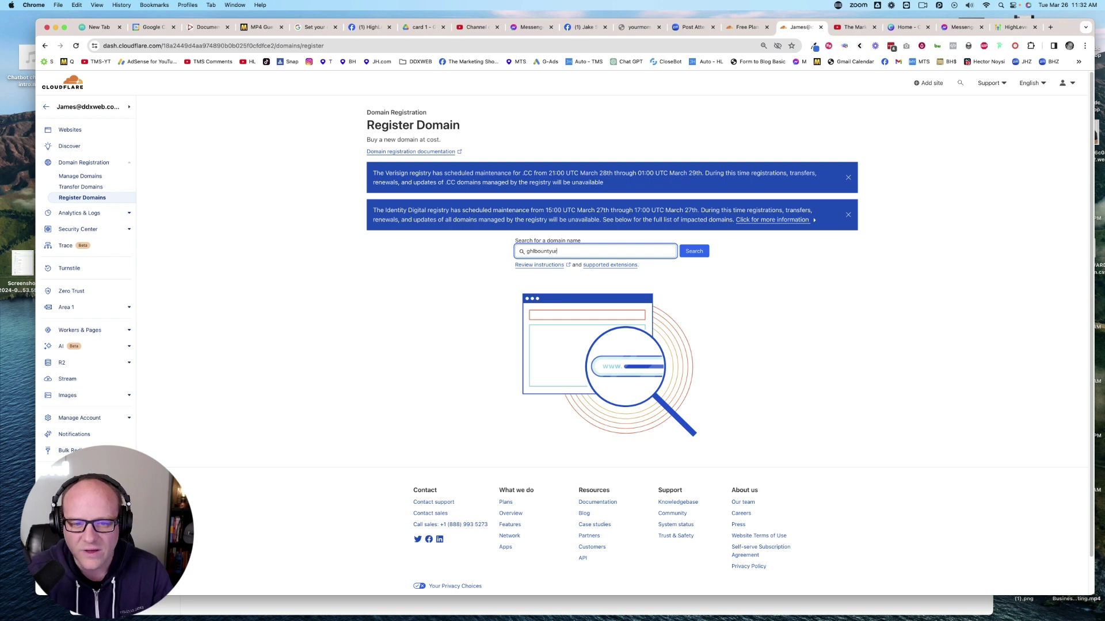
key(BackSpace)
key(BackSpace)
text(huter)
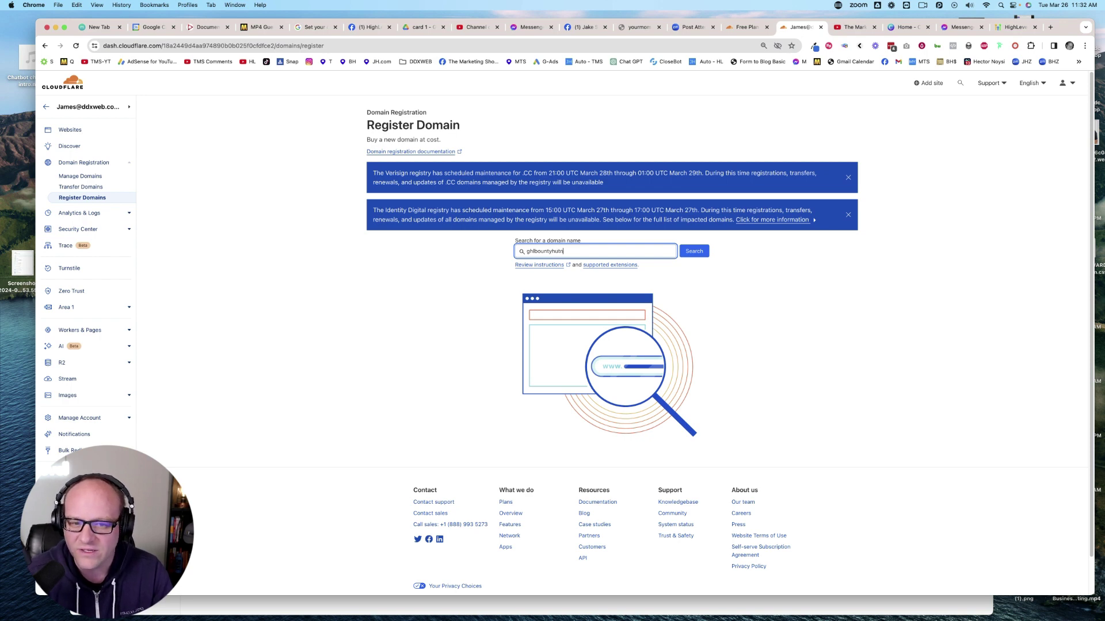
key(BackSpace)
key(BackSpace)
text(nters.net)
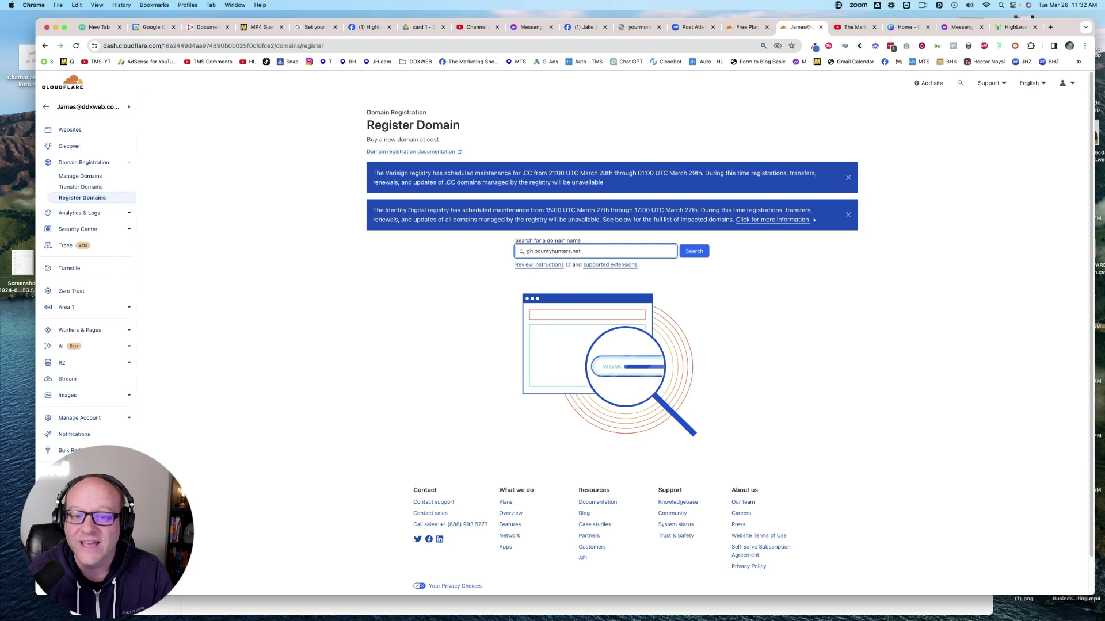
click(695, 256)
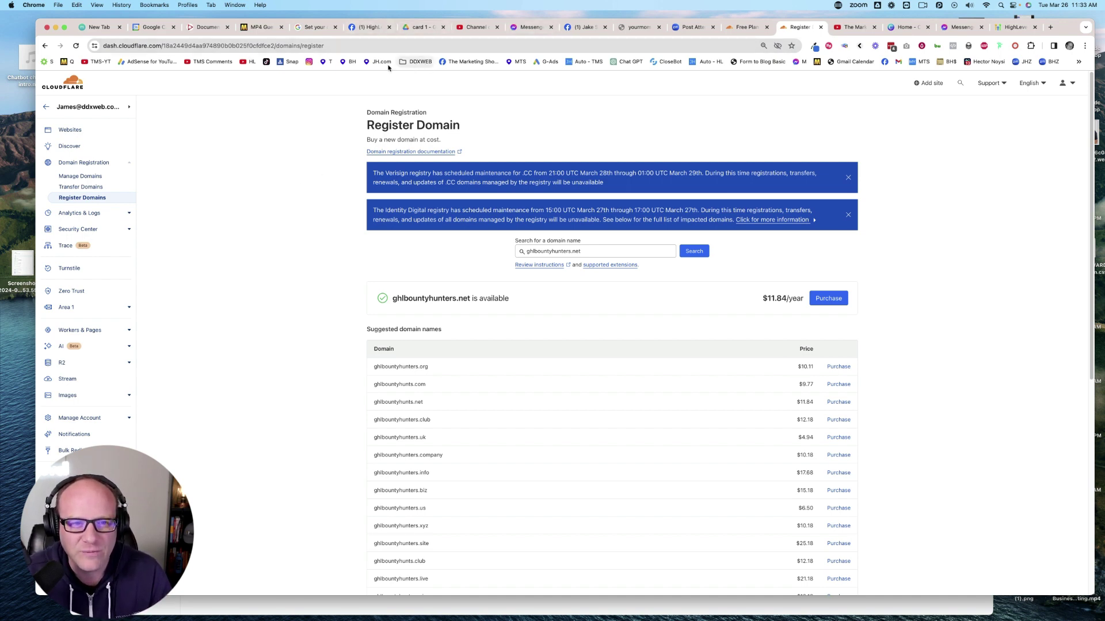
Step: Load the DDXWEB dashboard from the BH bookmark and open the GHL Bounty Hunters settings
click(347, 62)
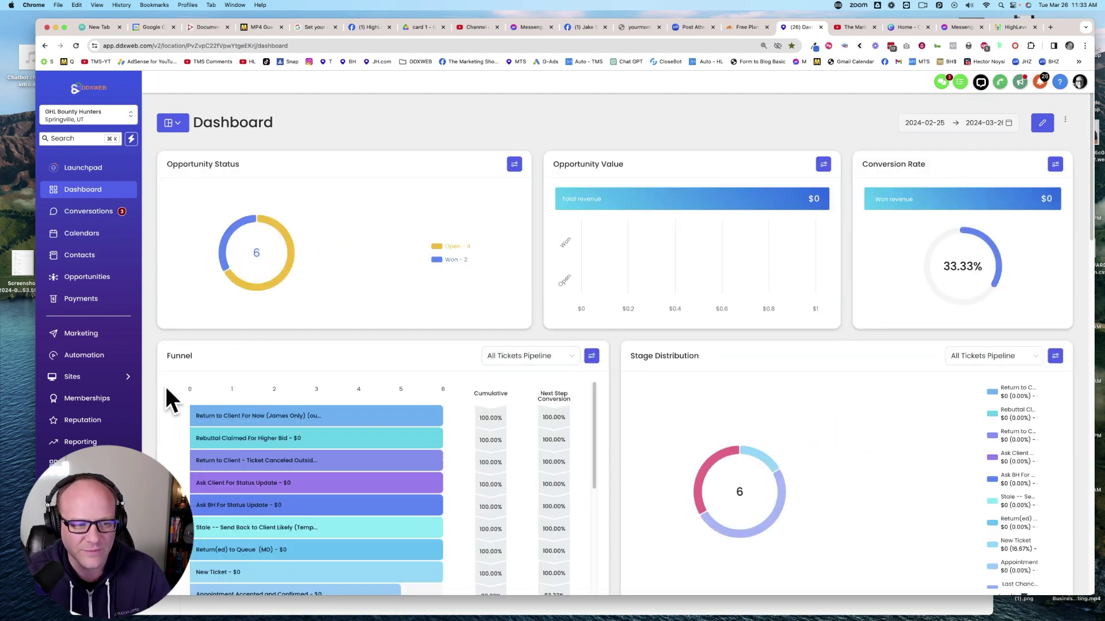
mouse_move(104, 378)
scroll(89, 397, down, 1)
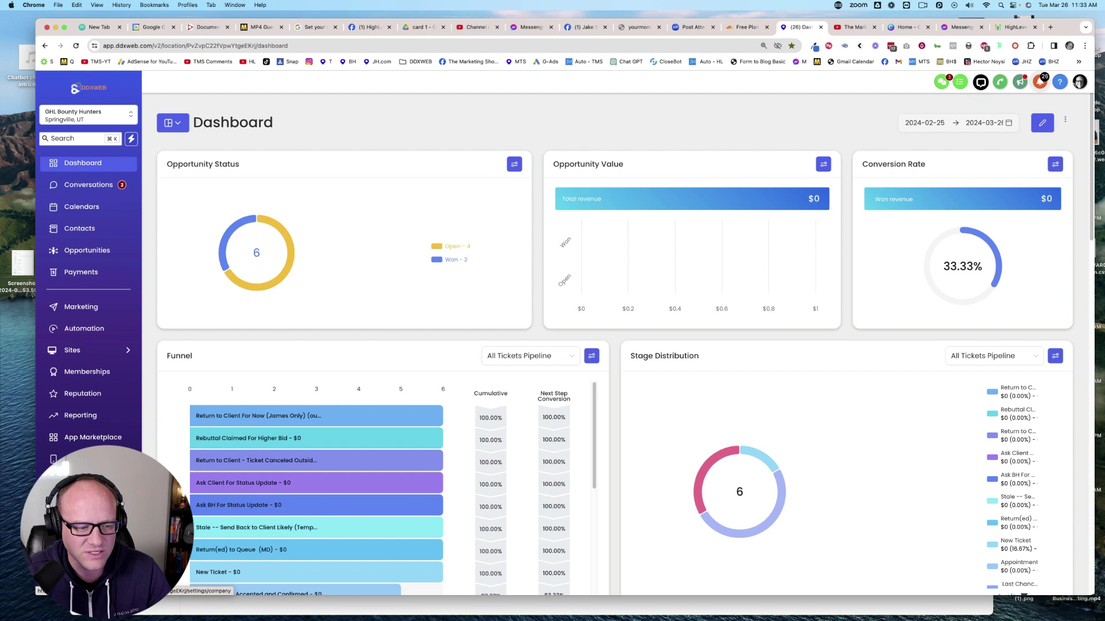
click(80, 570)
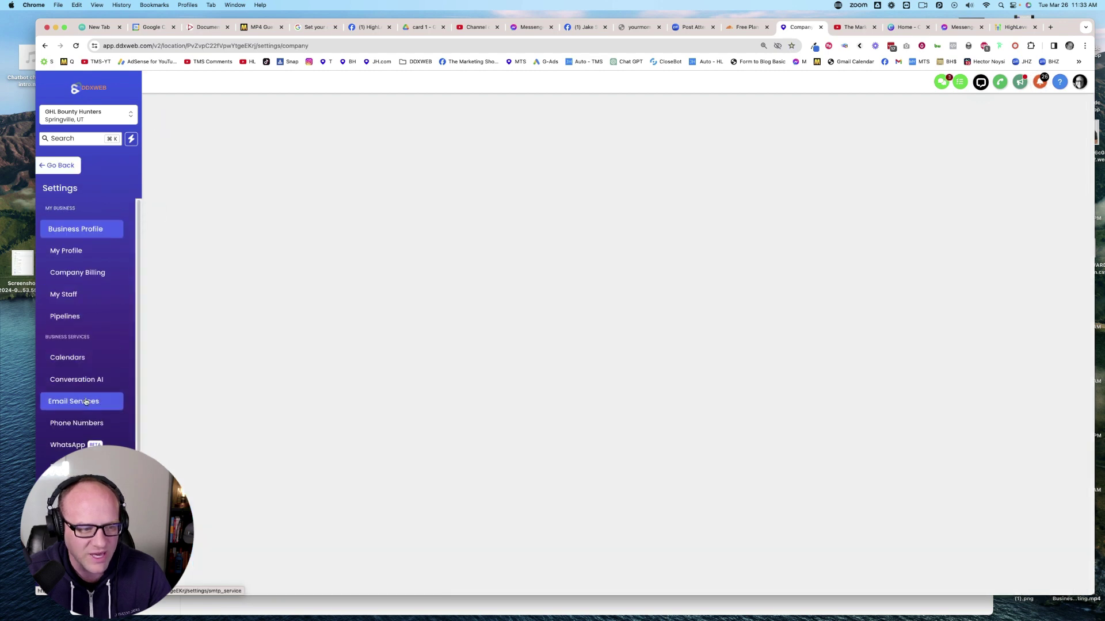
scroll(80, 391, down, 3)
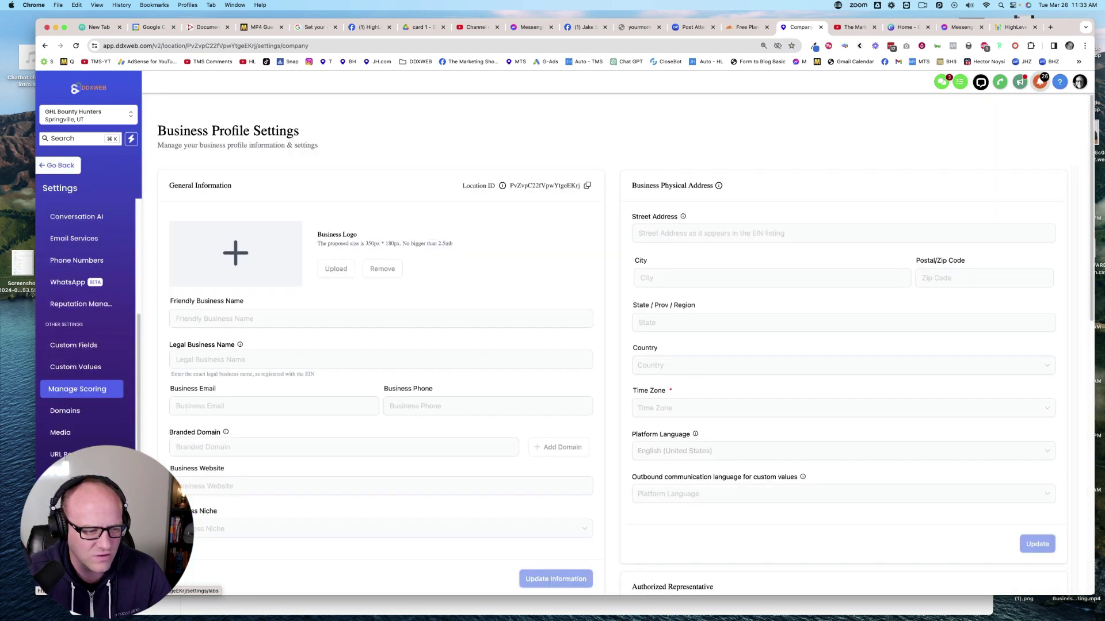
Step: Add a domain URL including www in Domains settings so Cloudflare is detected, then dismiss the provider dialog
click(75, 412)
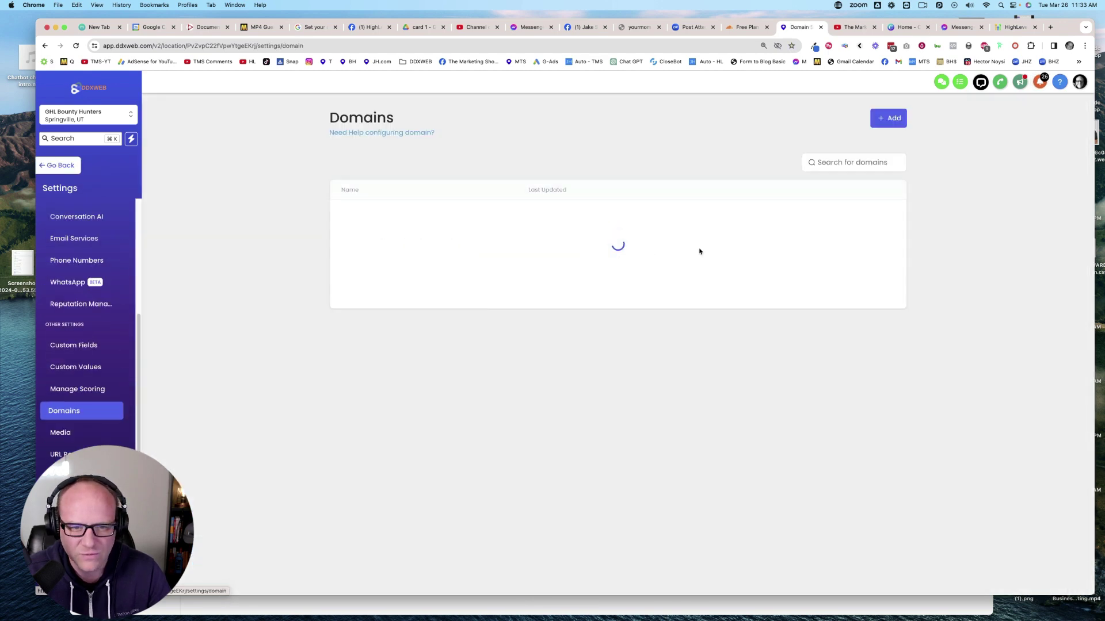
click(888, 121)
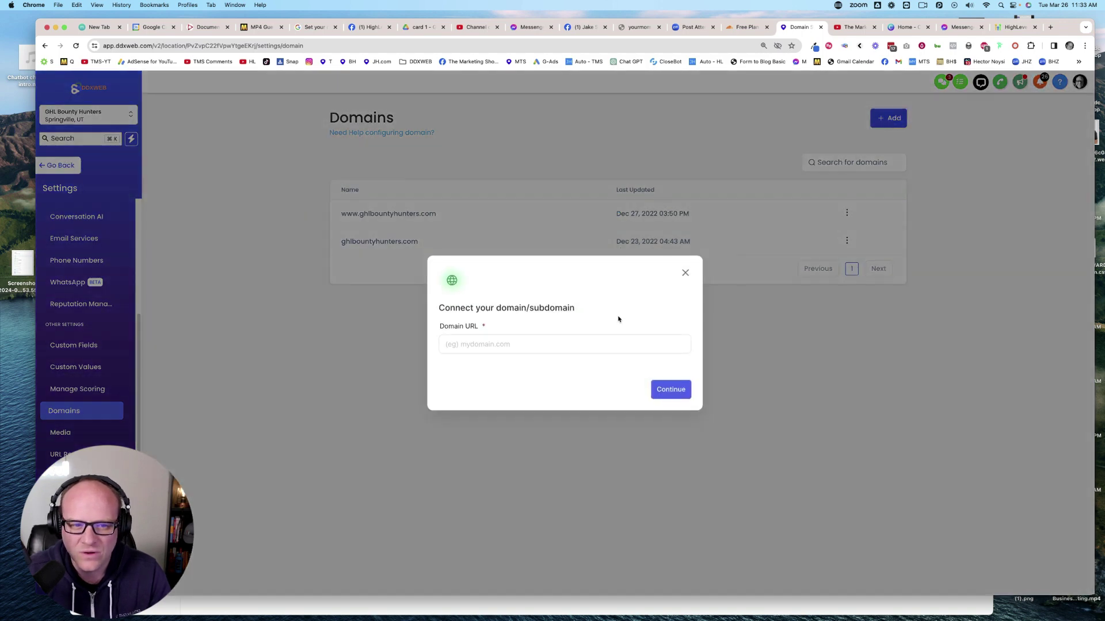
click(574, 347)
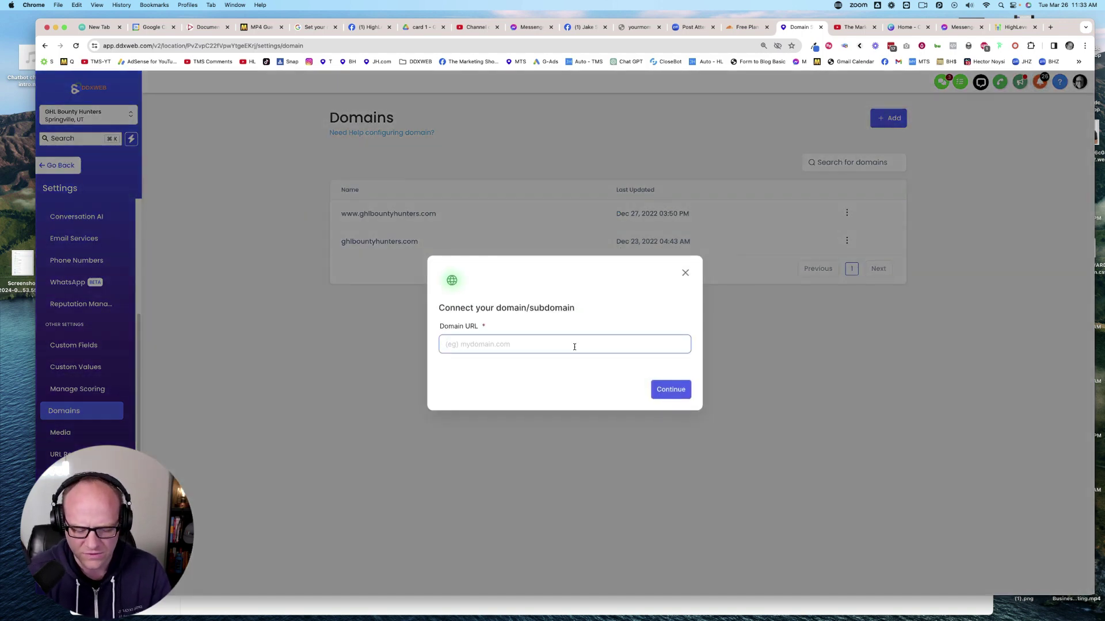
text(jameshurst.com)
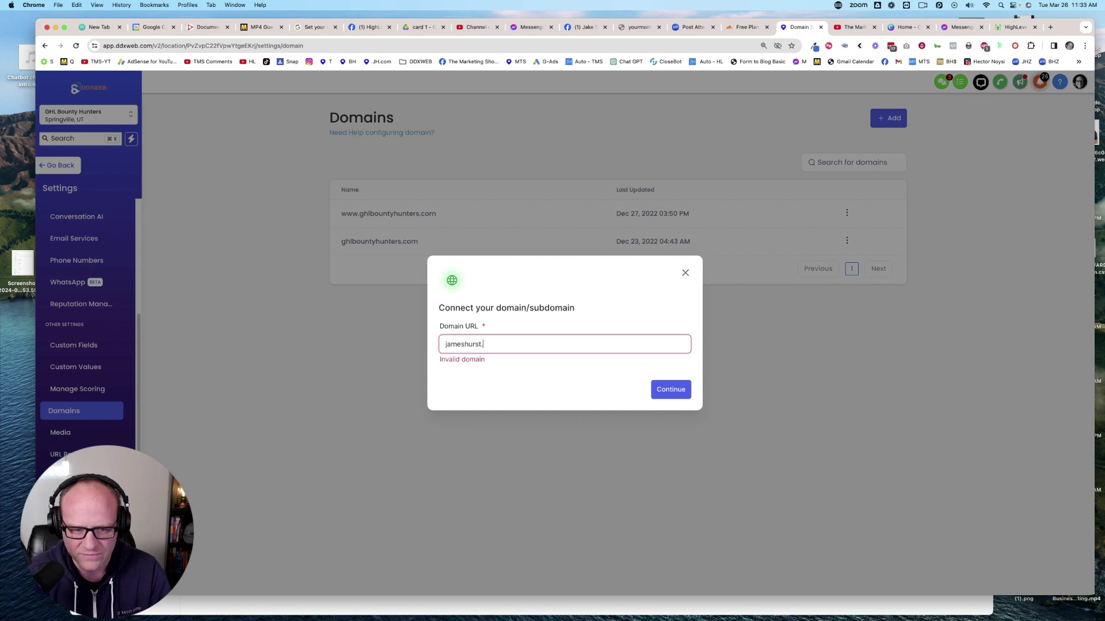
click(447, 366)
click(667, 396)
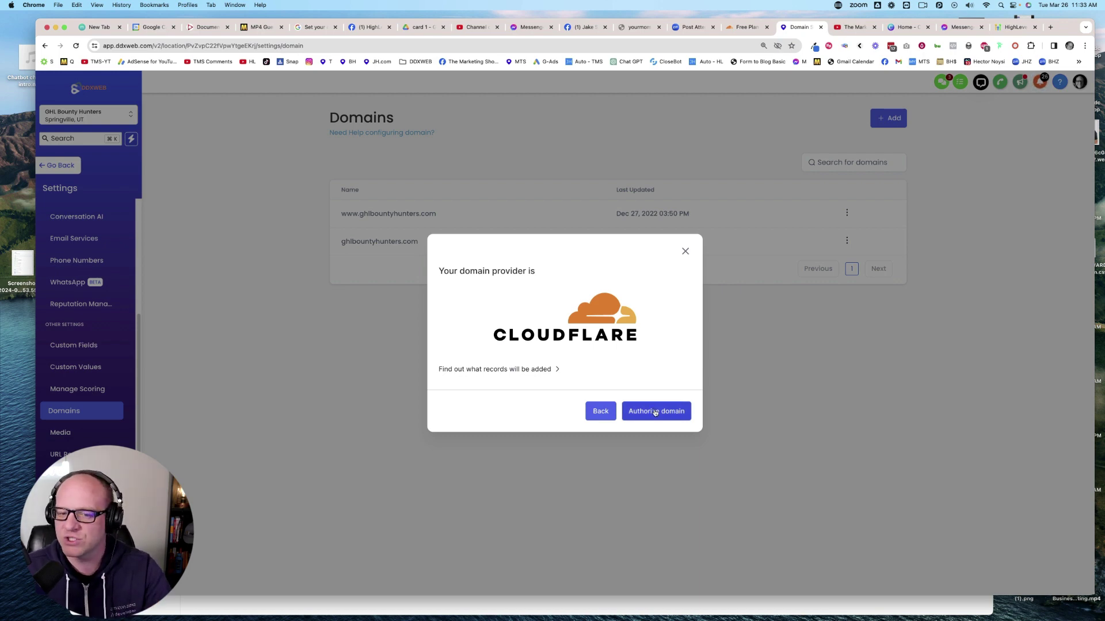
click(686, 251)
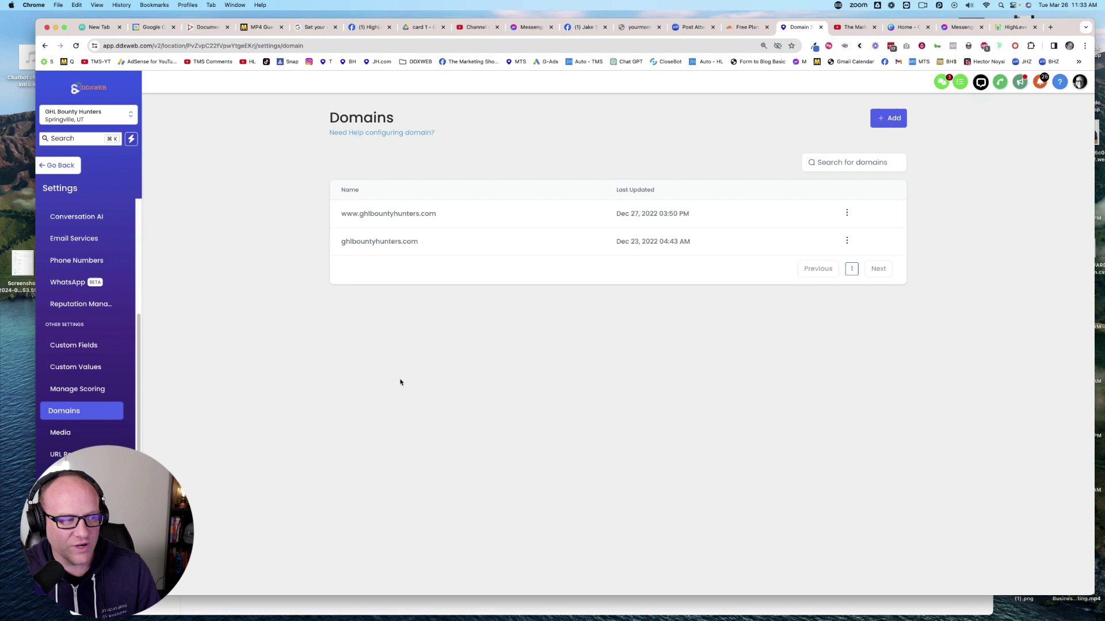
Step: Return to the Cloudflare Free plan page and highlight its features heading and CDN title
click(744, 27)
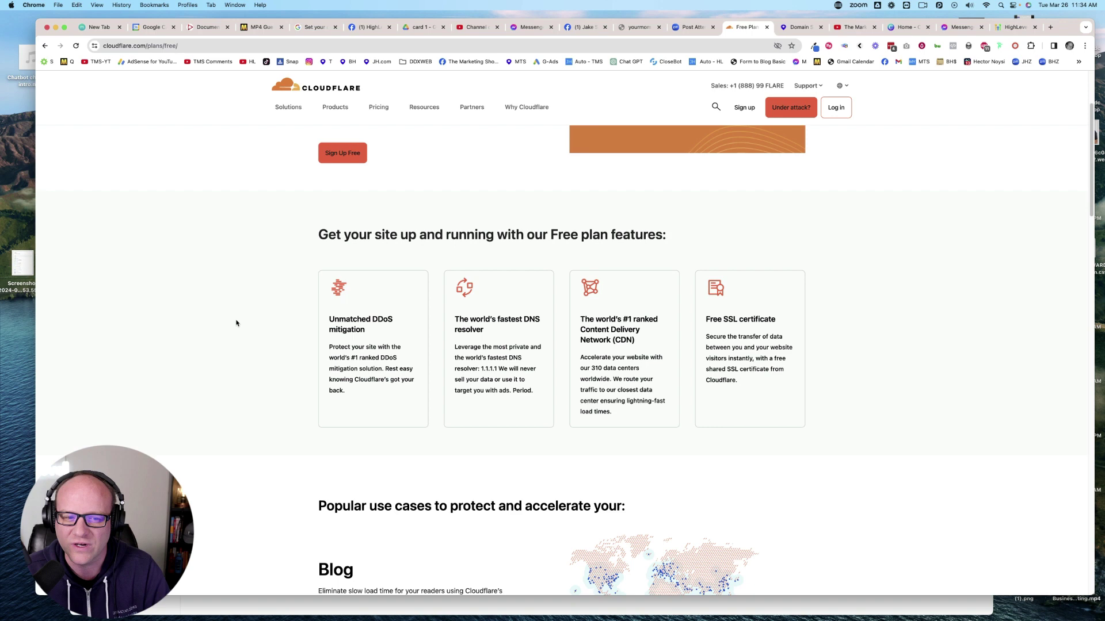
drag(359, 236, 615, 236)
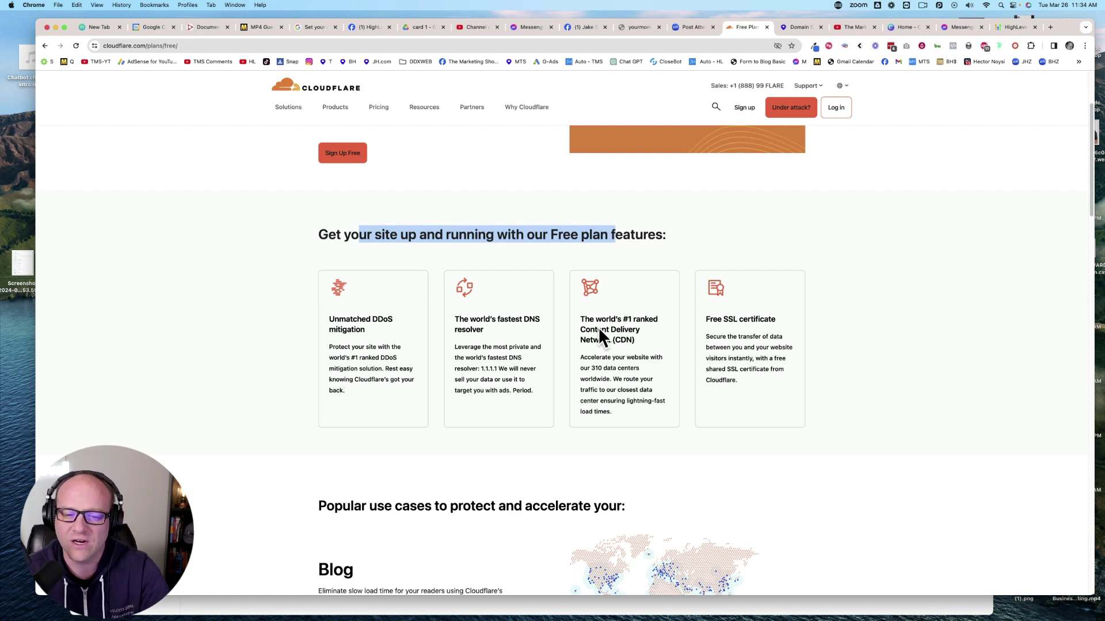
drag(597, 330, 651, 344)
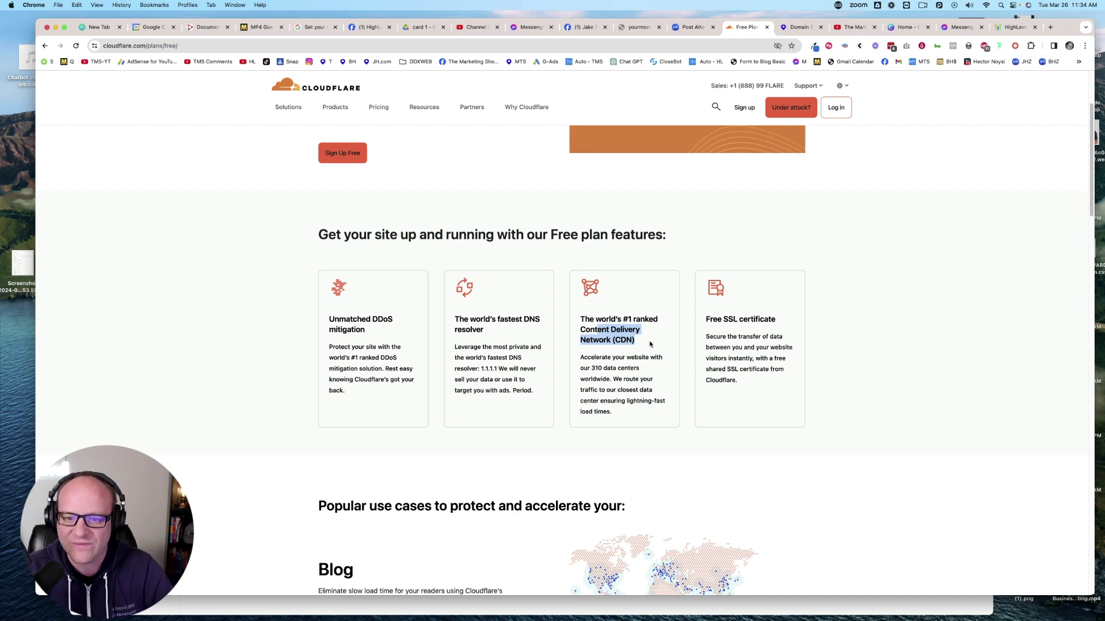
click(669, 344)
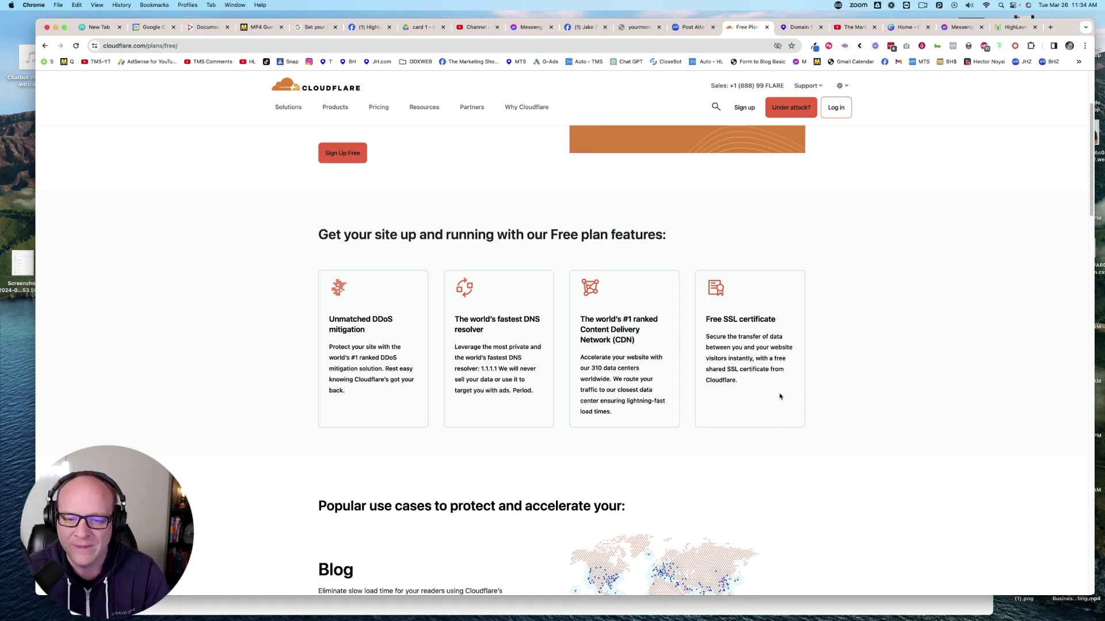